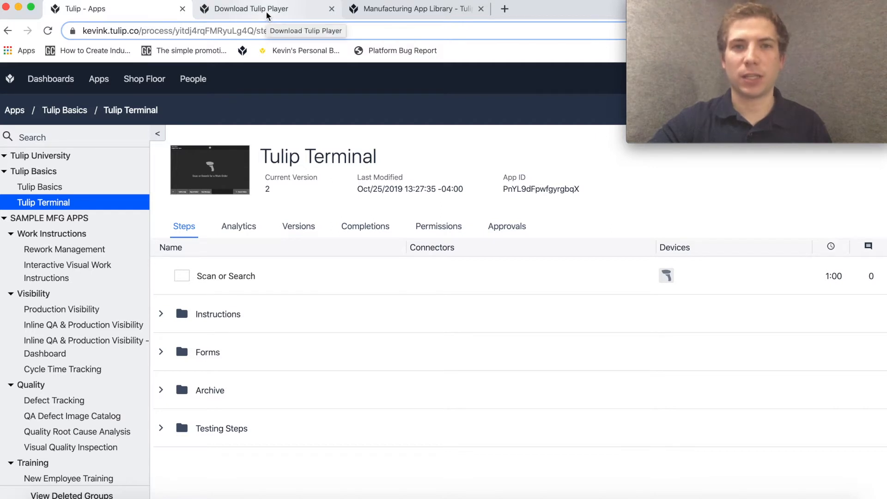
View the Tulip Player download page and its download.tulip.co address, and return to the Tulip Terminal app page
{"action": "left_click", "coordinate": [266, 16]}
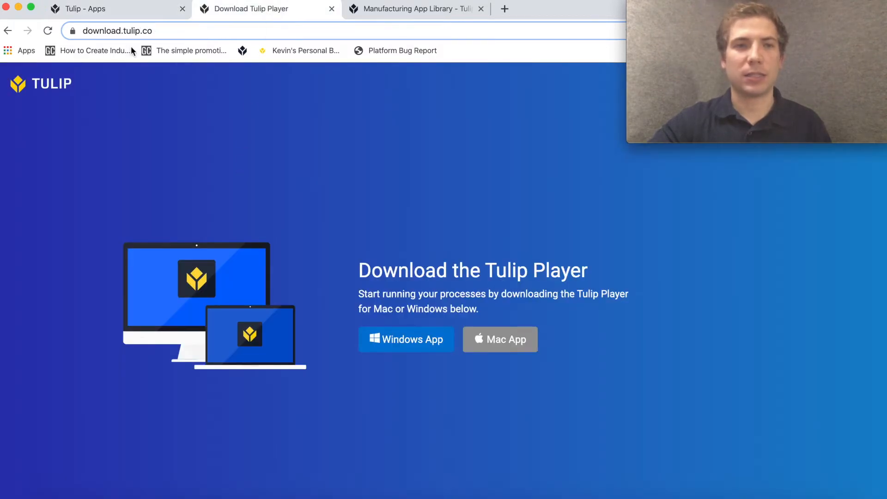
{"action": "double_click", "coordinate": [100, 31]}
{"action": "double_click", "coordinate": [100, 31]}
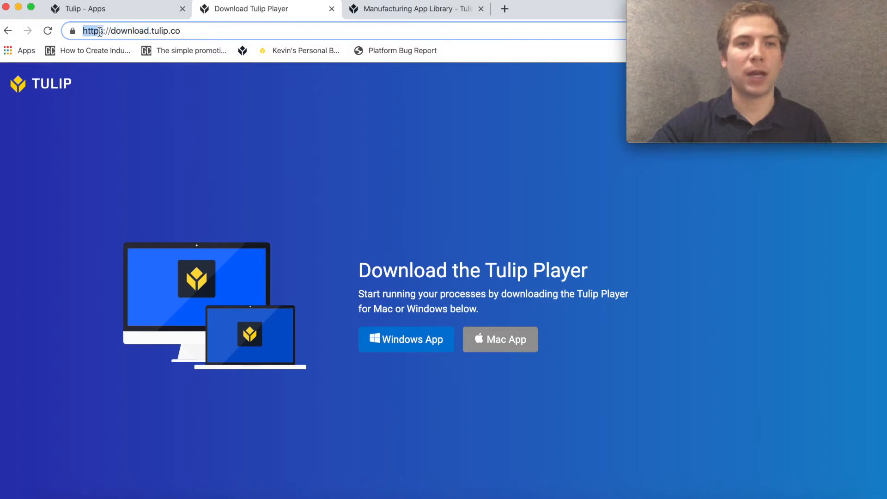
{"action": "left_click", "coordinate": [161, 153]}
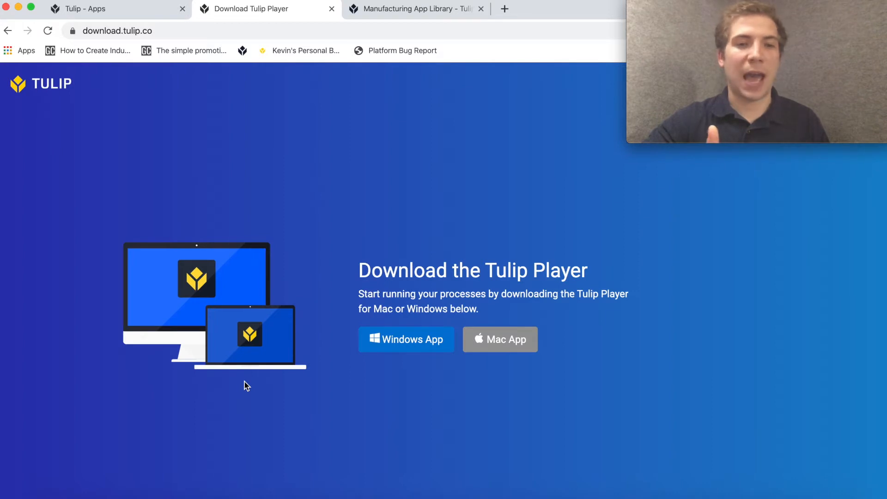
{"action": "left_click", "coordinate": [119, 10]}
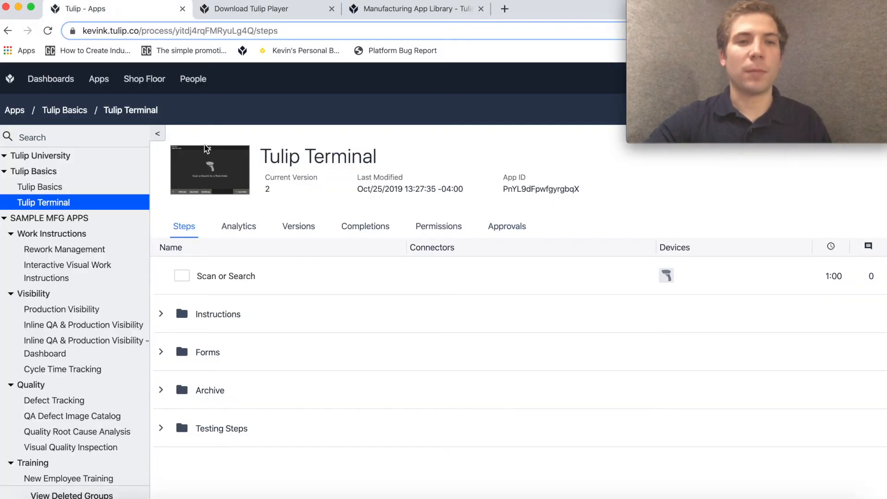
{"action": "left_click", "coordinate": [280, 16]}
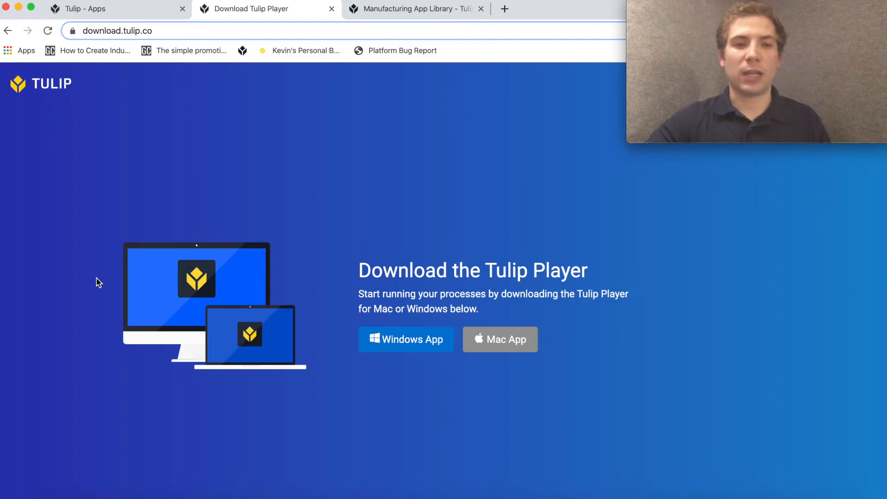
{"action": "left_click", "coordinate": [152, 16]}
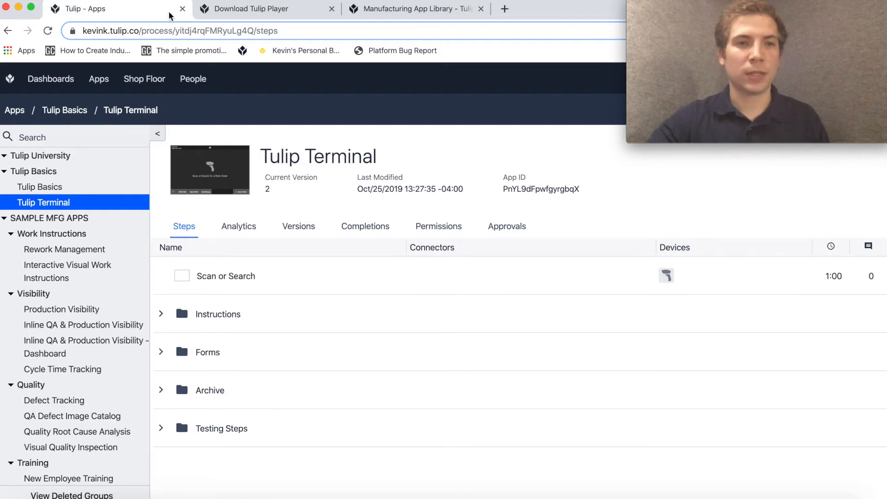
Look over the People list and open the Shop Floor stations page
{"action": "left_click", "coordinate": [193, 79]}
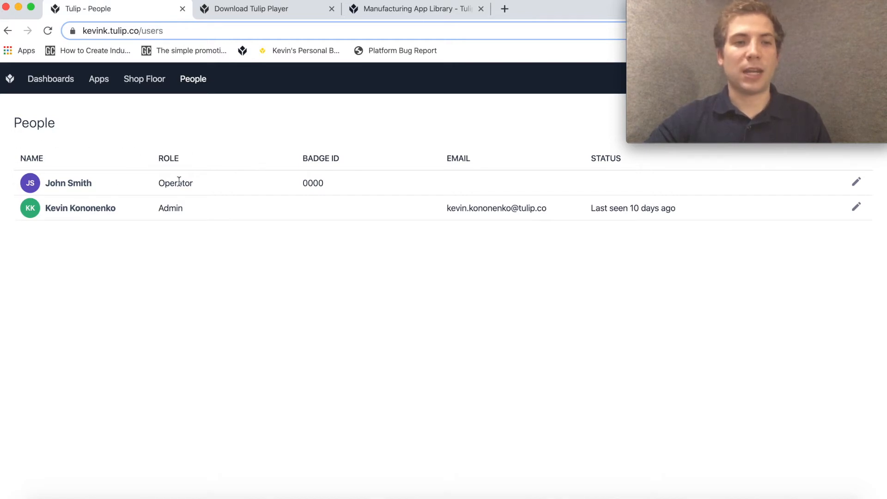
{"action": "left_click", "coordinate": [143, 83]}
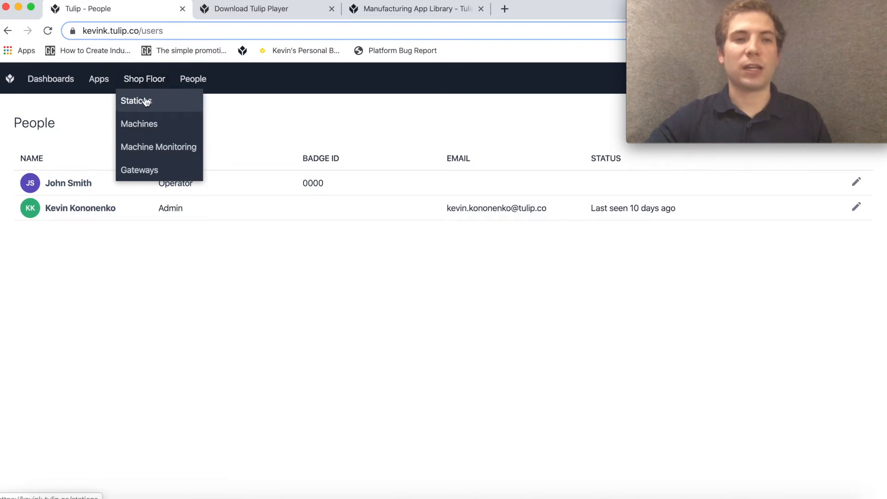
{"action": "left_click", "coordinate": [146, 101]}
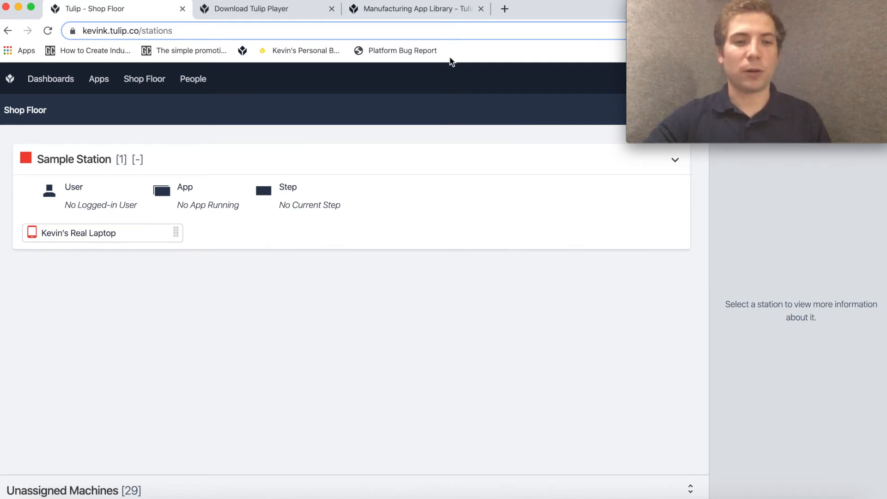
{"action": "left_click", "coordinate": [711, 6]}
{"action": "left_click_drag", "start_coordinate": [711, 6], "coordinate": [710, 372]}
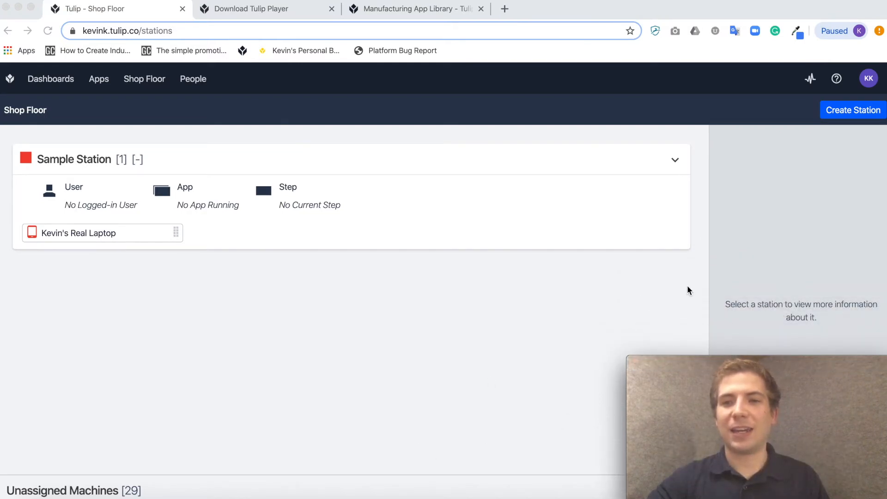
Create a station named My Test Station and move the laptop device from Sample Station into it
{"action": "left_click", "coordinate": [858, 112]}
{"action": "left_click", "coordinate": [834, 134]}
{"action": "left_click", "coordinate": [439, 139]}
{"action": "type", "text": "My Test"}
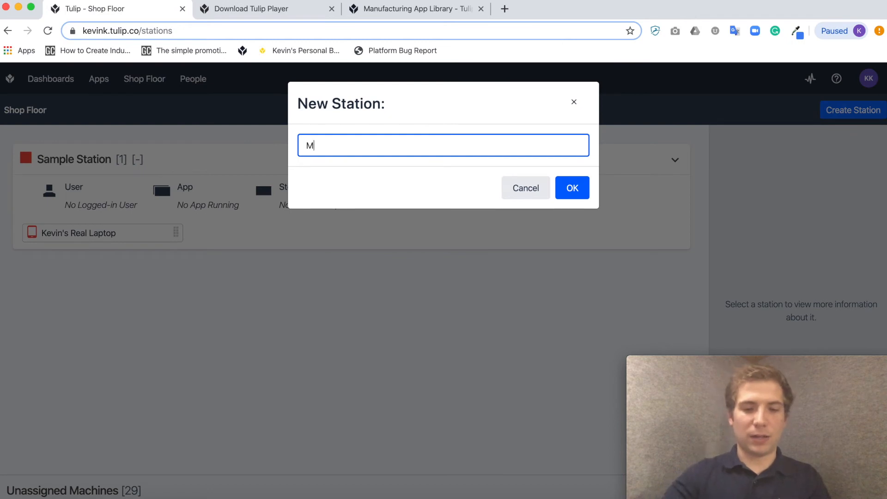
{"action": "type", "text": " STat"}
{"action": "key", "text": "BackSpace"}
{"action": "key", "text": "BackSpace"}
{"action": "key", "text": "BackSpace"}
{"action": "type", "text": "tation"}
{"action": "left_click", "coordinate": [570, 187]}
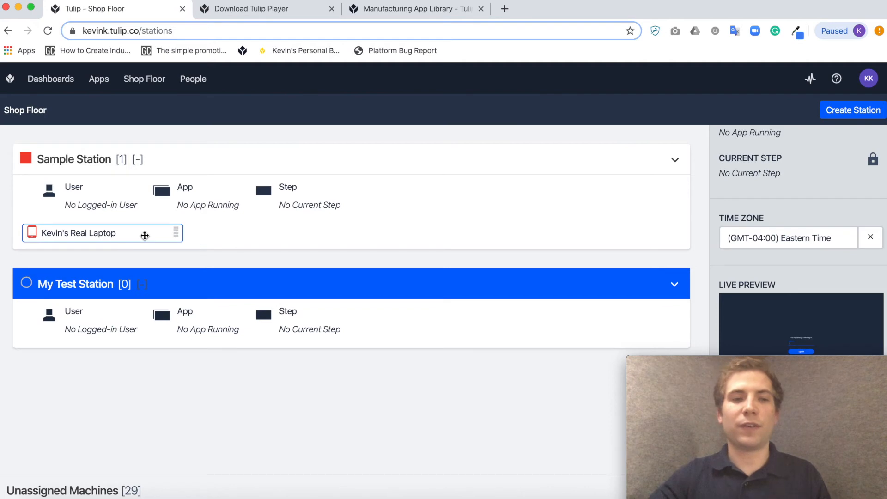
{"action": "left_click_drag", "start_coordinate": [144, 236], "coordinate": [154, 337]}
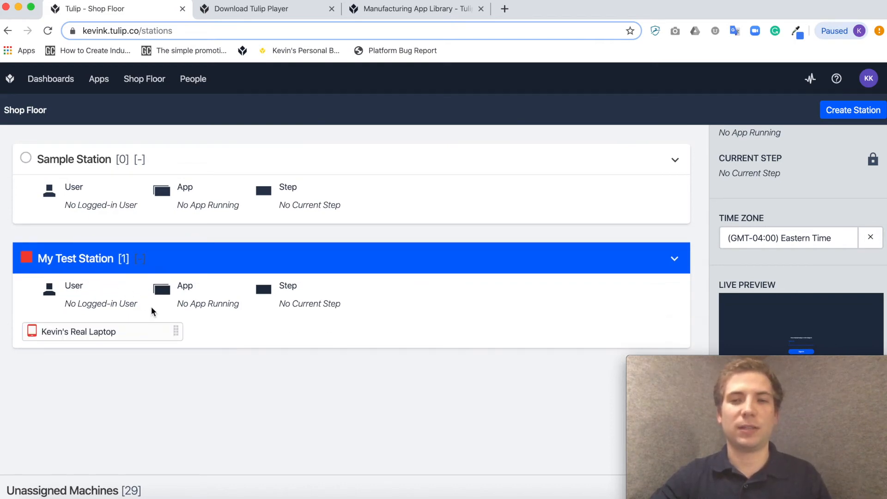
Examine the app or group and version choices available in My Test Station's assignments
{"action": "scroll", "coordinate": [801, 271], "scroll_direction": "up", "scroll_amount": 2}
{"action": "scroll", "coordinate": [802, 271], "scroll_direction": "up", "scroll_amount": 5}
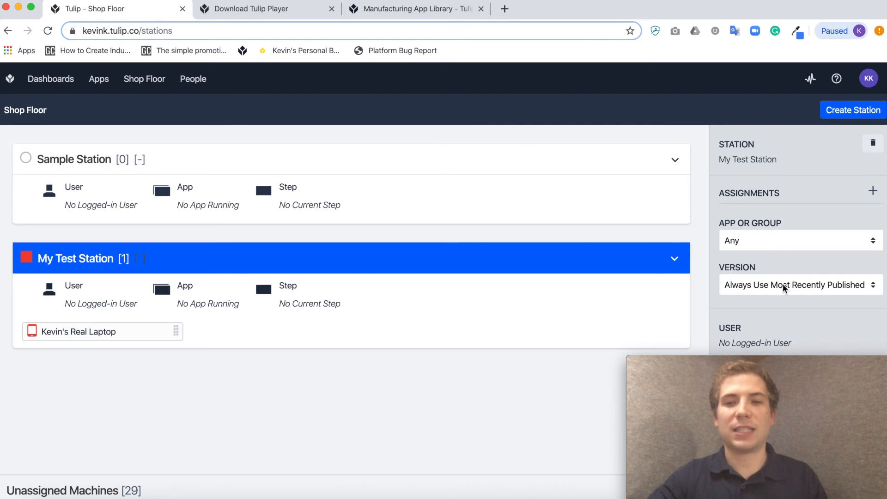
{"action": "left_click", "coordinate": [800, 242]}
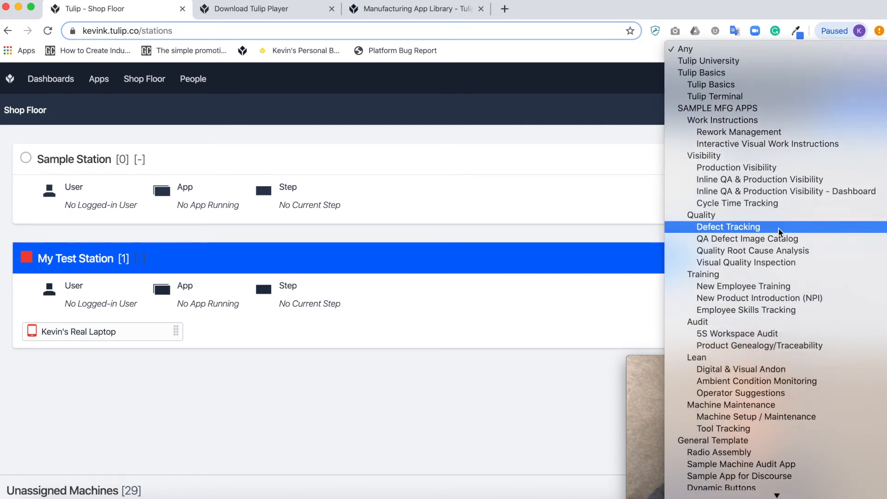
{"action": "left_click", "coordinate": [641, 105]}
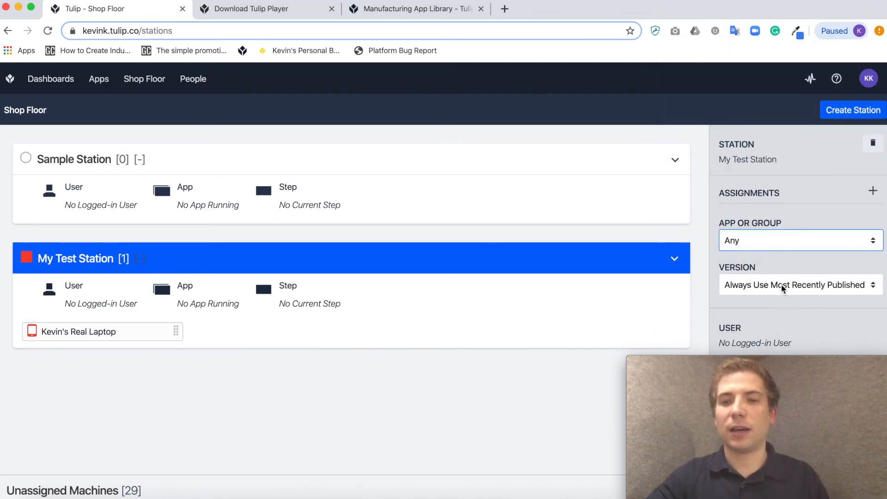
{"action": "left_click", "coordinate": [781, 285]}
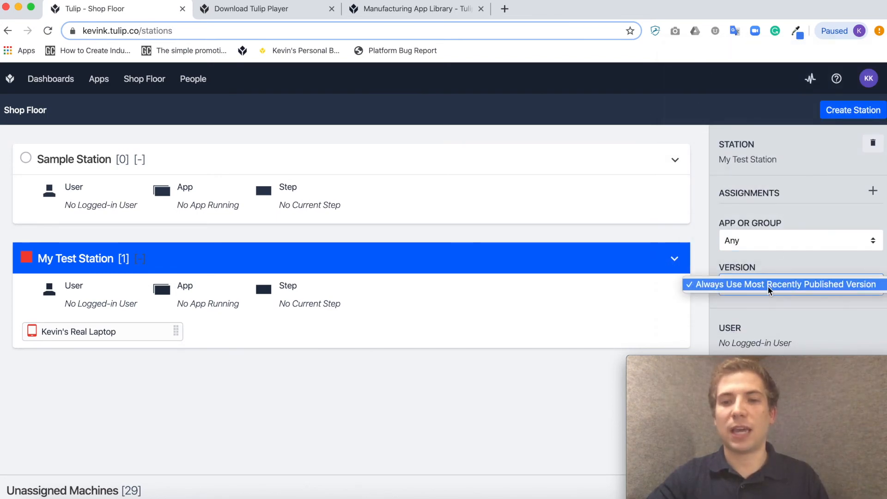
{"action": "left_click", "coordinate": [782, 269]}
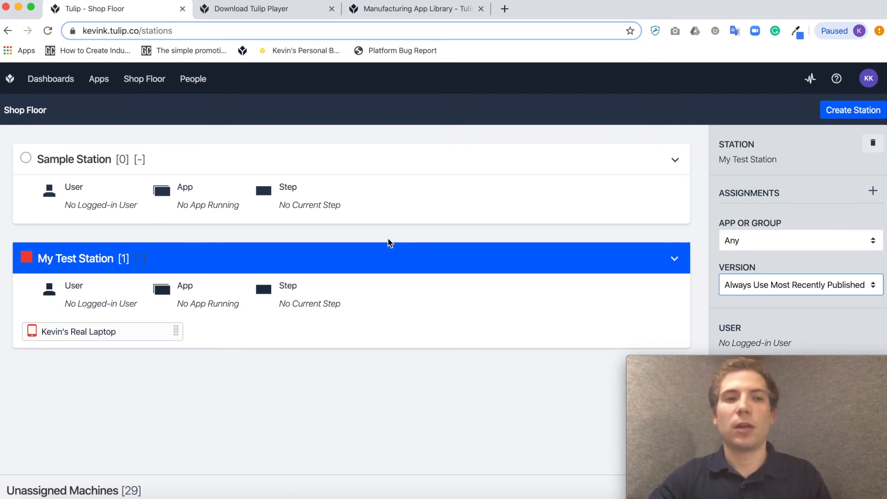
Open the completions data of the Tulip Terminal app
{"action": "mouse_move", "coordinate": [97, 79]}
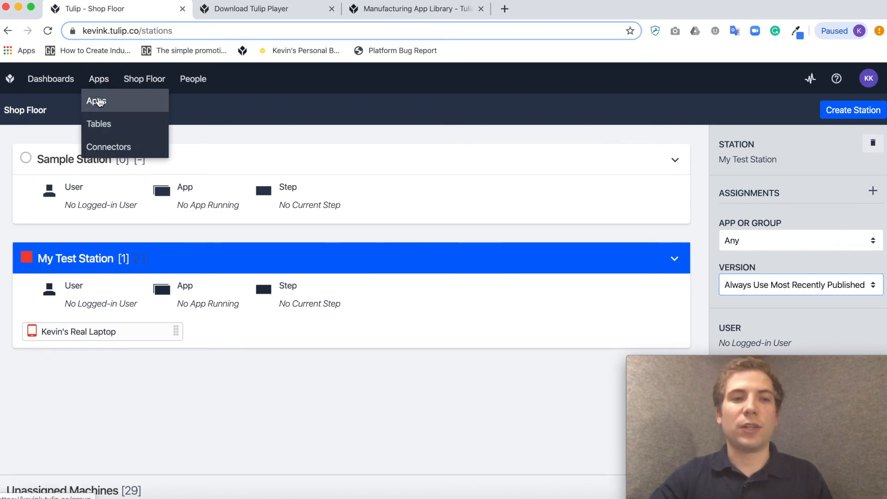
{"action": "left_click", "coordinate": [98, 100]}
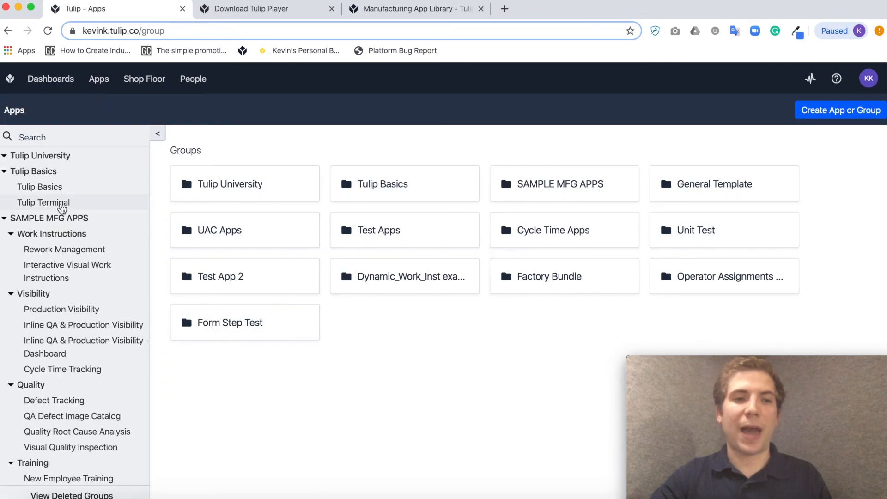
{"action": "left_click", "coordinate": [61, 206]}
{"action": "left_click_drag", "start_coordinate": [61, 206], "coordinate": [61, 206]}
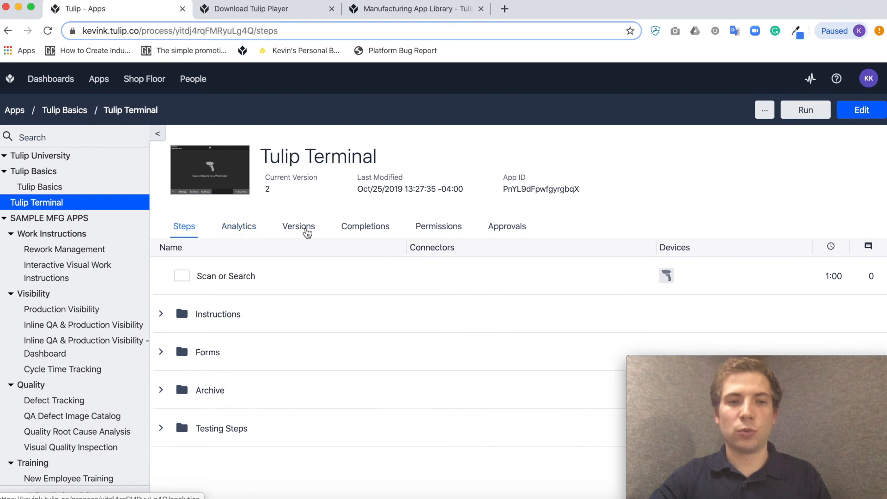
{"action": "left_click", "coordinate": [384, 234]}
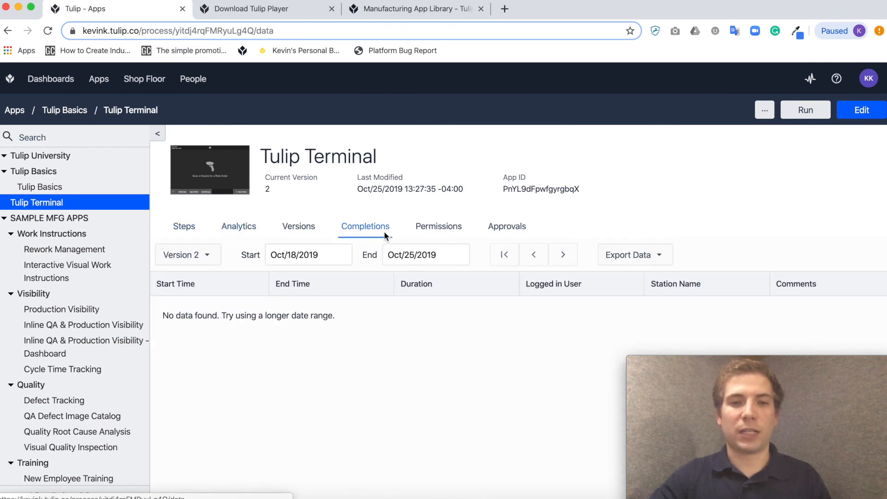
Set the start date of the completions range to Apr/29/2019
{"action": "left_click", "coordinate": [169, 256]}
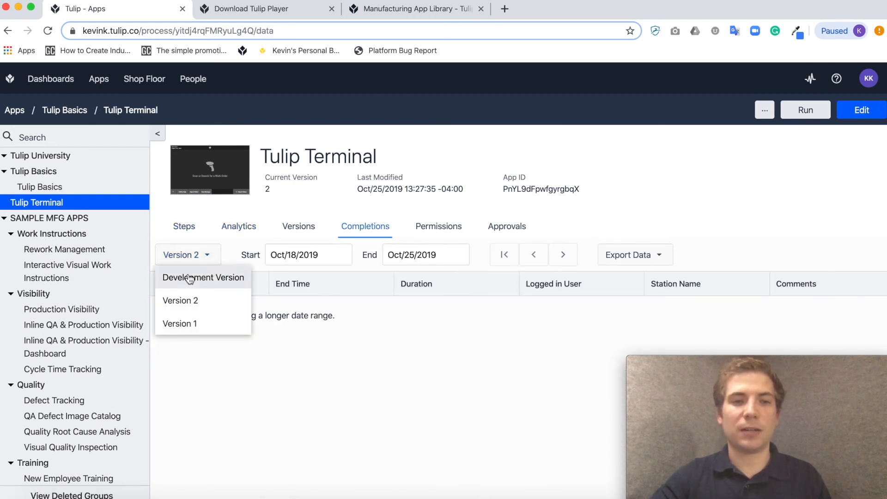
{"action": "left_click", "coordinate": [298, 254]}
{"action": "left_click", "coordinate": [279, 283]}
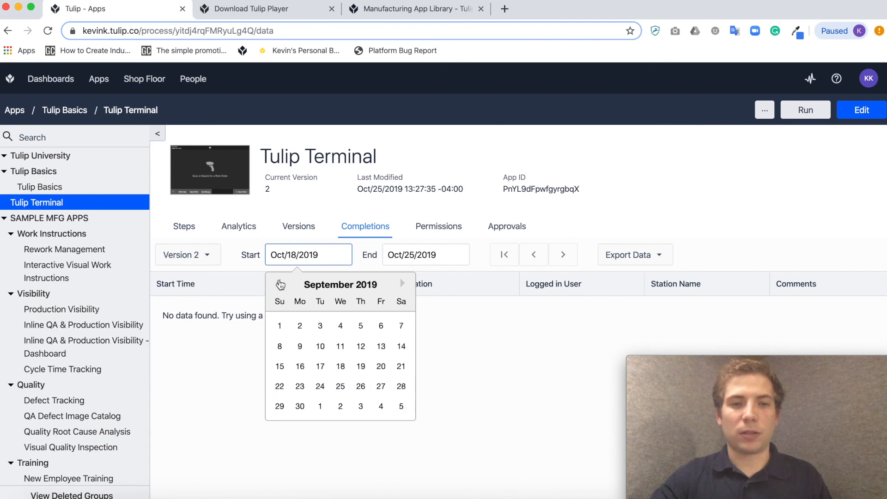
{"action": "left_click", "coordinate": [279, 282]}
{"action": "left_click", "coordinate": [279, 283]}
{"action": "left_click", "coordinate": [279, 282]}
{"action": "left_click", "coordinate": [279, 283]}
{"action": "left_click", "coordinate": [299, 326]}
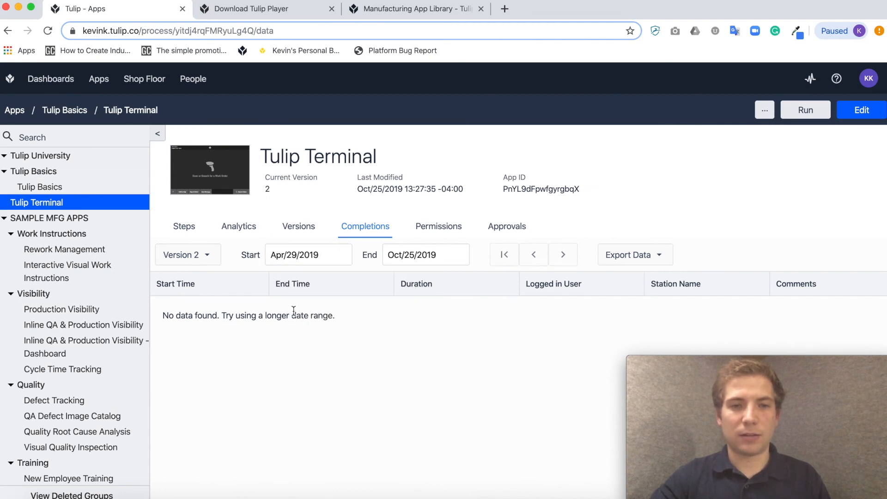
Set the completions start date to Jan/27/2019 and show the data of the Development Version
{"action": "left_click", "coordinate": [287, 256]}
{"action": "left_click", "coordinate": [279, 282]}
{"action": "left_click", "coordinate": [279, 283]}
{"action": "left_click", "coordinate": [279, 325]}
{"action": "left_click", "coordinate": [206, 254]}
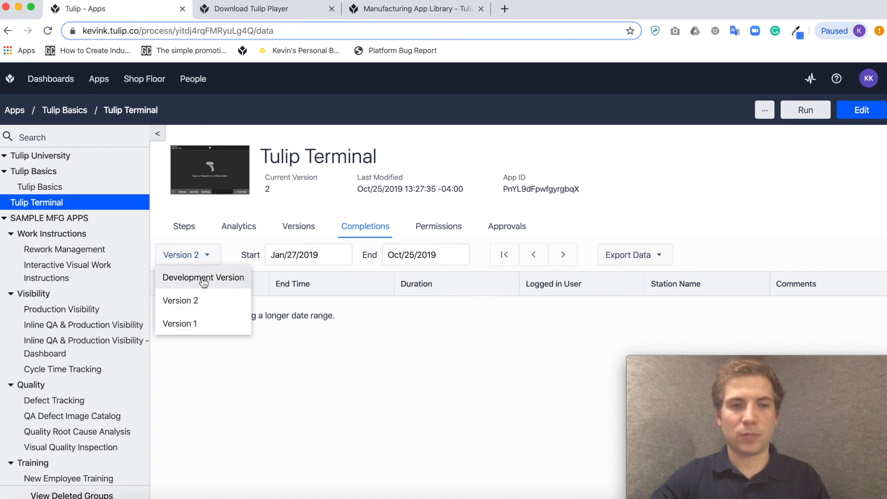
{"action": "left_click", "coordinate": [203, 277]}
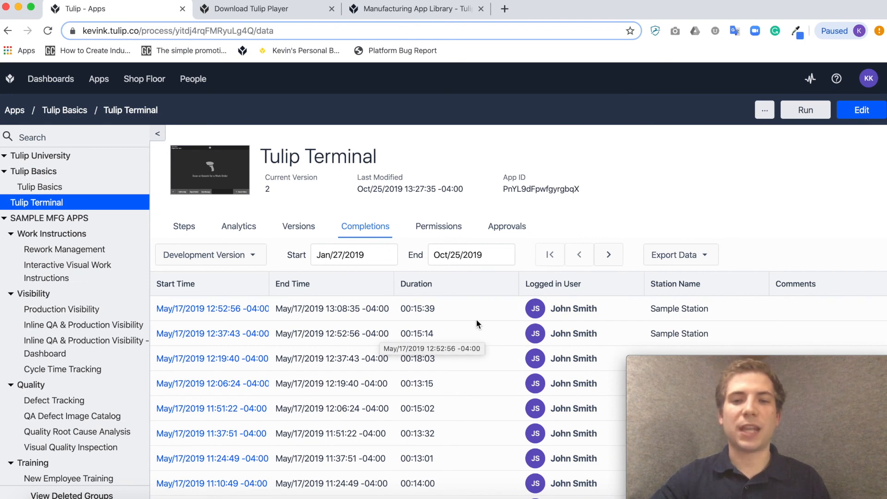
Examine the completion records across their time, duration, logged-in user, station and version columns
{"action": "scroll", "coordinate": [478, 323], "scroll_direction": "right", "scroll_amount": 3}
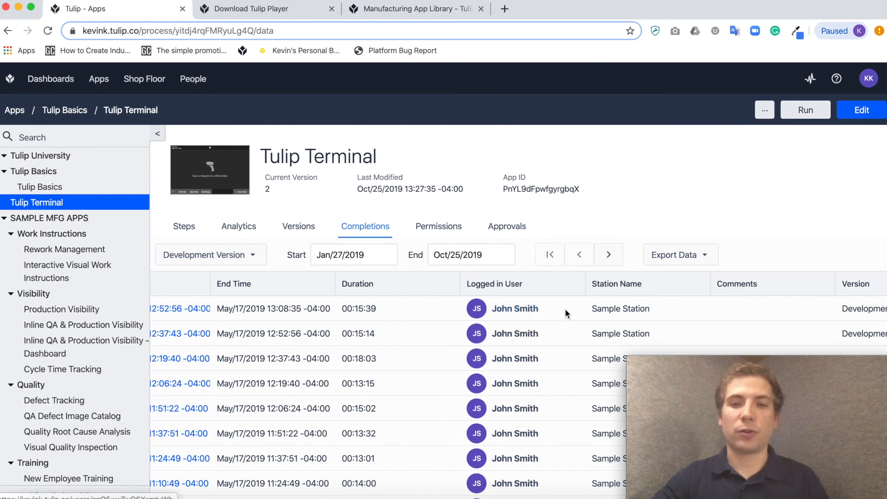
{"action": "scroll", "coordinate": [564, 309], "scroll_direction": "left", "scroll_amount": 3}
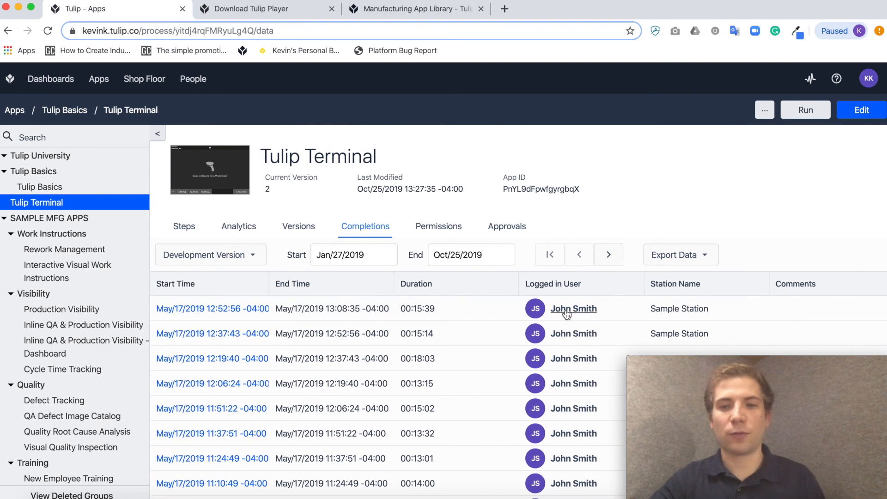
{"action": "mouse_move", "coordinate": [567, 314]}
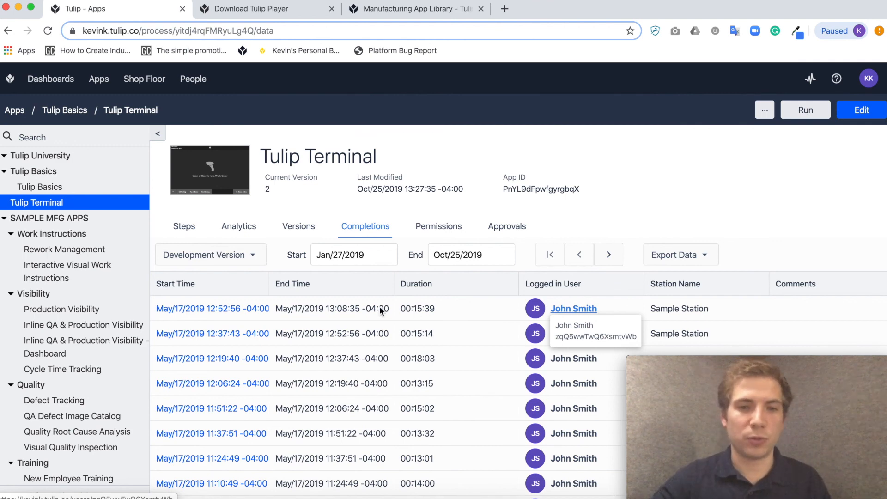
{"action": "scroll", "coordinate": [469, 322], "scroll_direction": "right", "scroll_amount": 10}
{"action": "scroll", "coordinate": [470, 322], "scroll_direction": "left", "scroll_amount": 10}
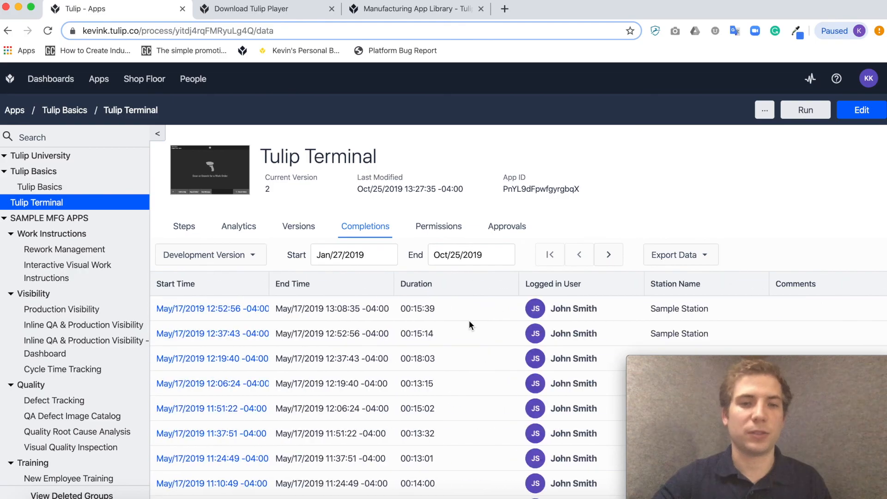